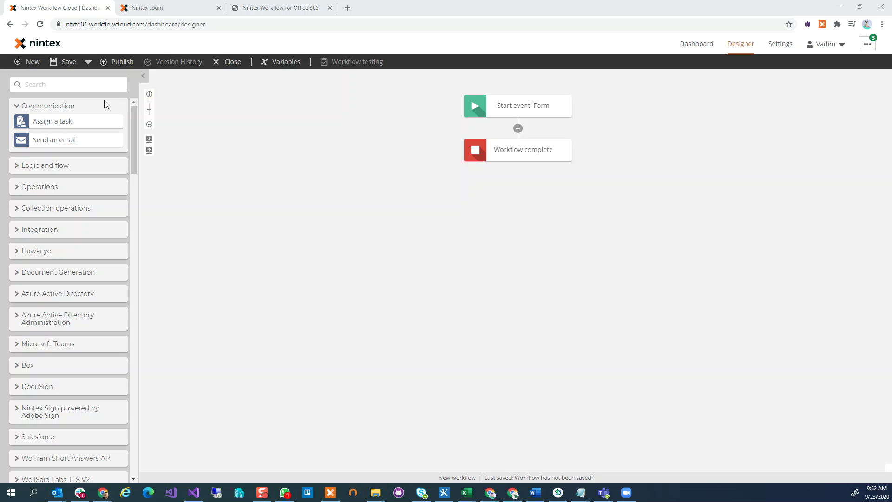
Add an Apply a regular expression action between the form start event and workflow completion.
click(82, 83)
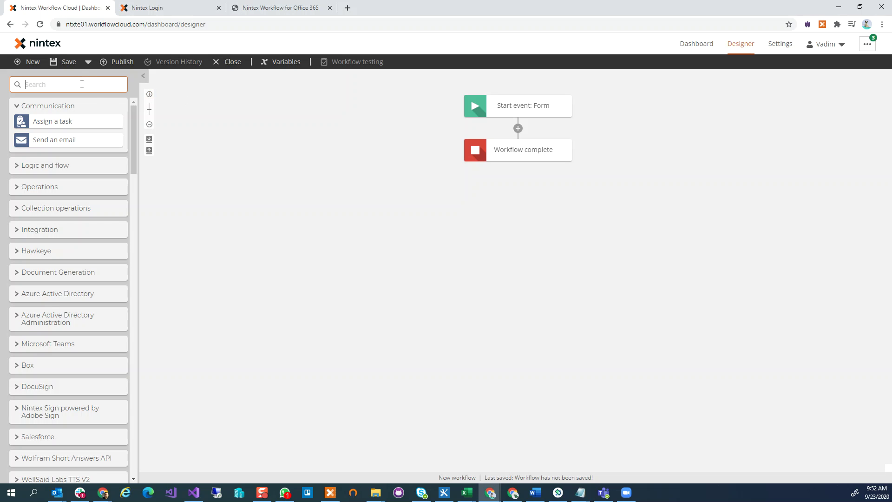
text(reg)
drag(311, 141, 518, 128)
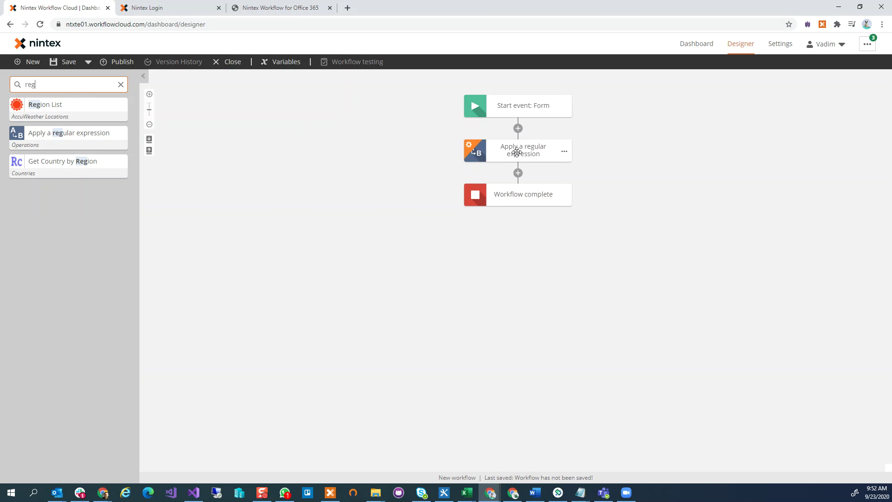
Configure the regular expression action with input text 1;2;3;4, operation Split, pattern ; and Ignore case set to Yes.
click(758, 150)
text(1;2;3;4)
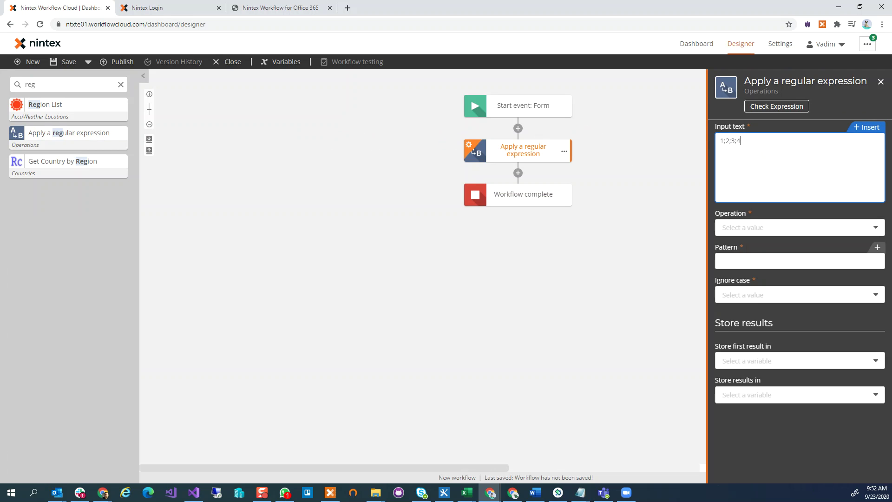
click(743, 228)
click(741, 259)
click(737, 267)
click(742, 294)
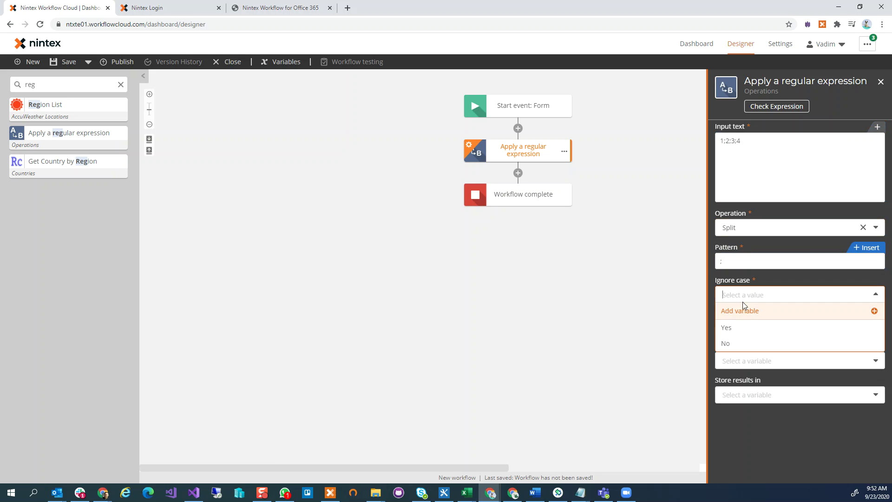
click(750, 327)
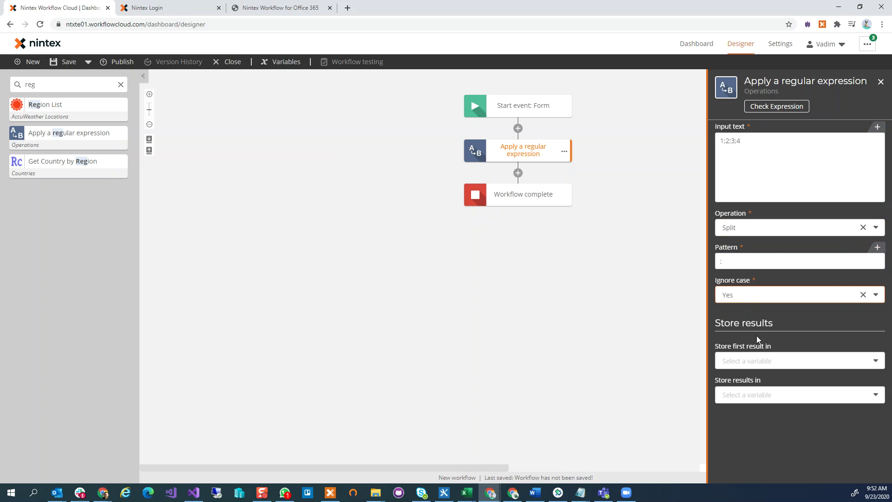
Create a Collection variable named collData and store the regular expression action's results in it.
click(742, 398)
click(742, 411)
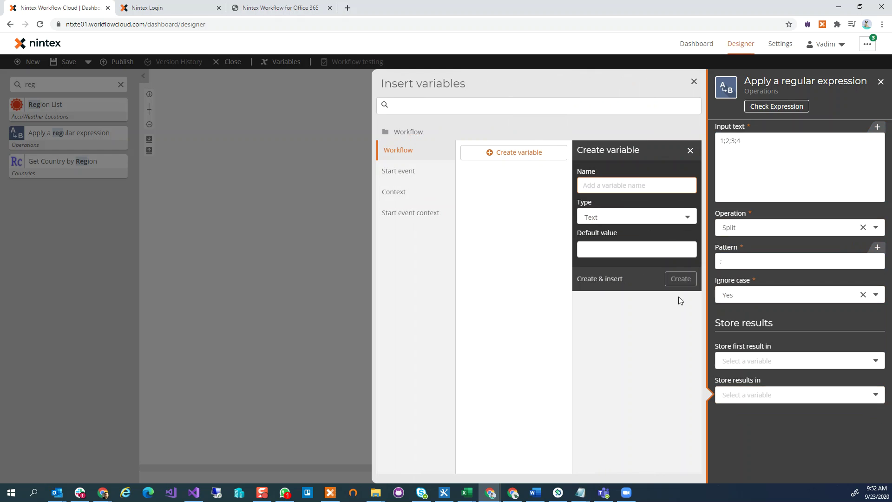
text(coil)
text(Data)
click(601, 218)
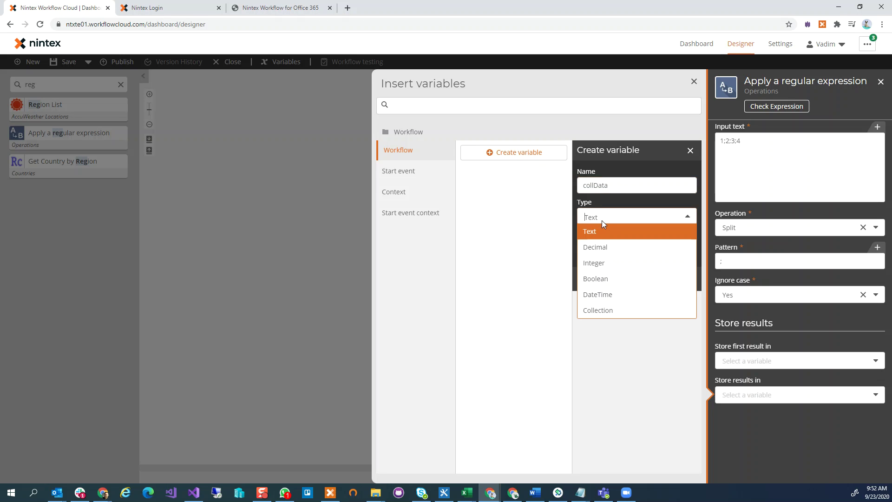
click(598, 309)
click(600, 244)
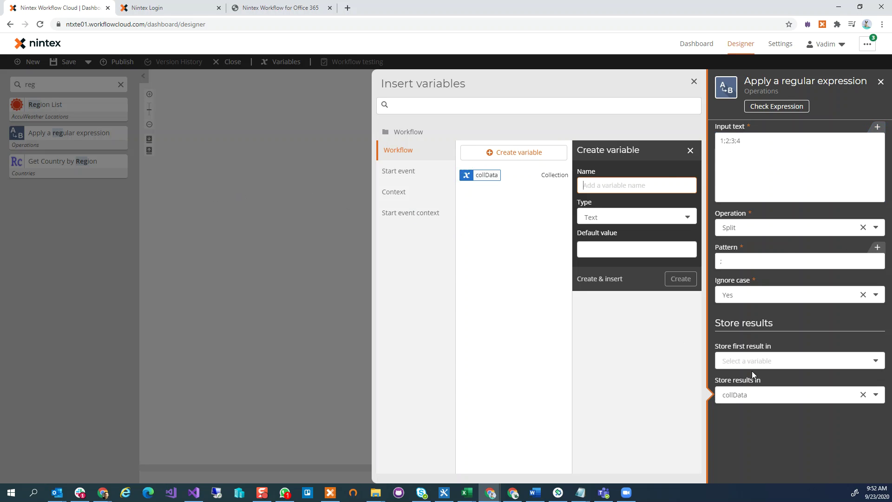
click(281, 182)
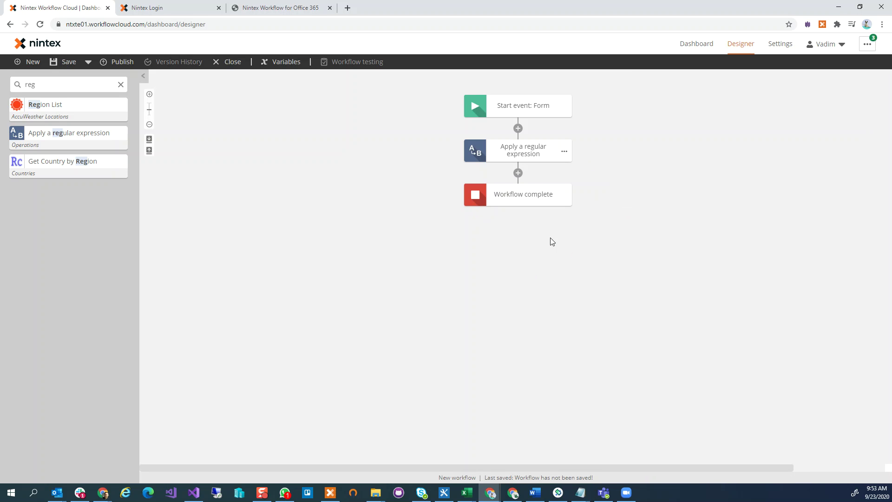
Add a Loop for each action after the Apply a regular expression action.
double_click(46, 84)
text(loop)
drag(100, 119, 518, 174)
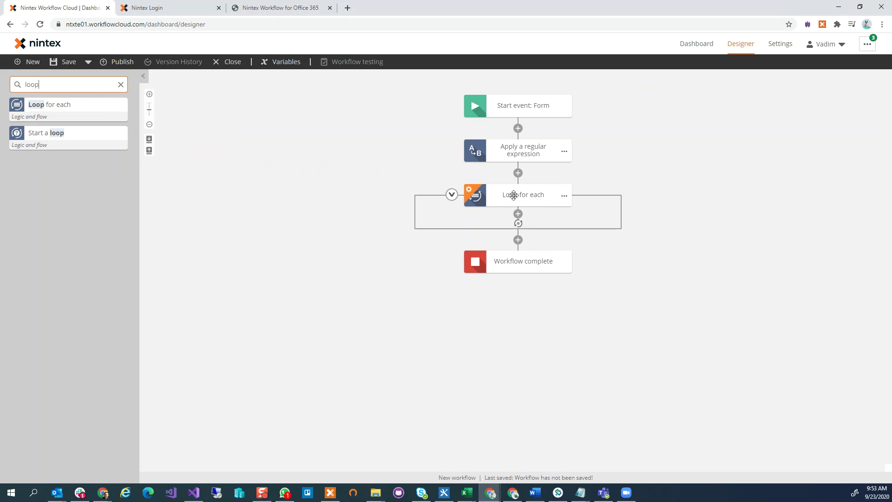
Set the loop's target collection to collData and its data type to Integer.
click(514, 200)
click(733, 129)
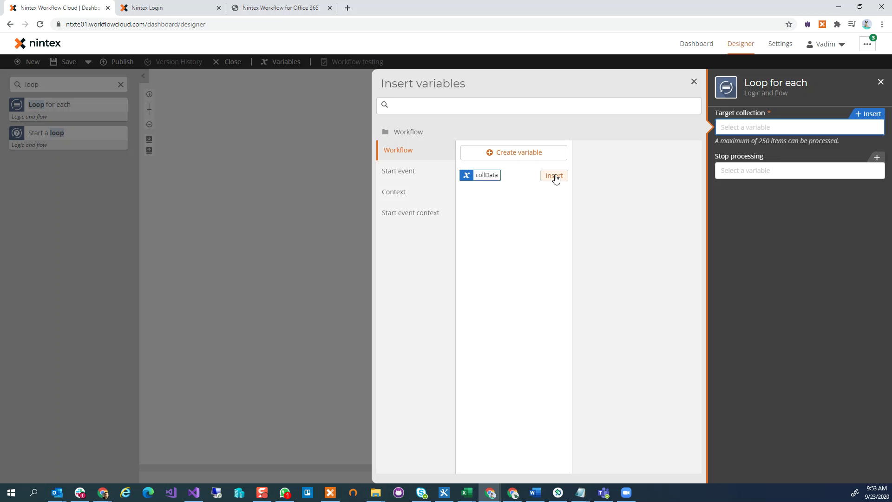
click(553, 177)
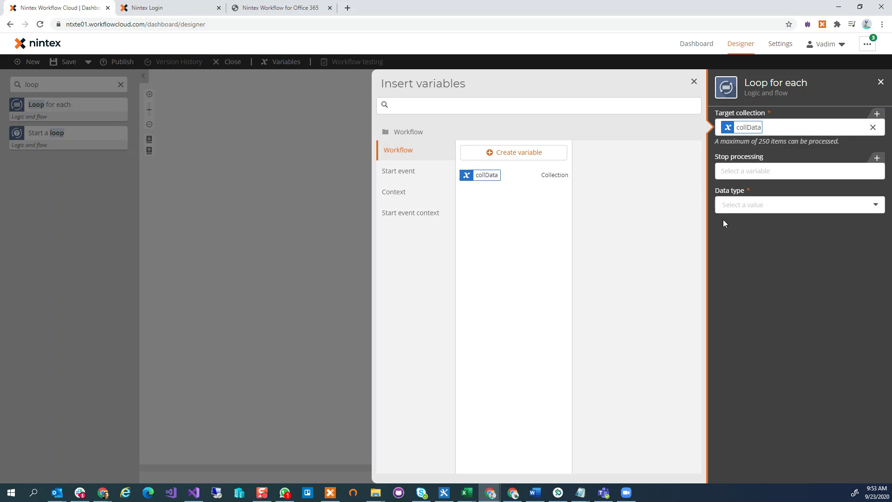
click(740, 205)
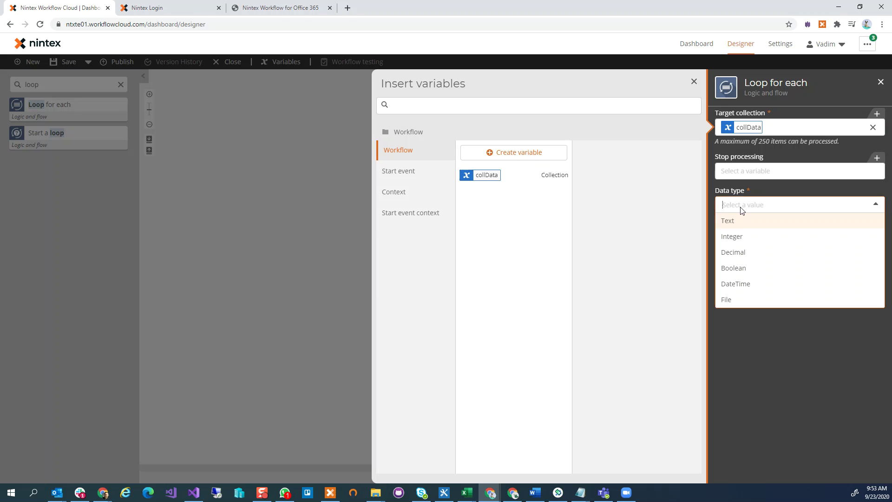
click(738, 237)
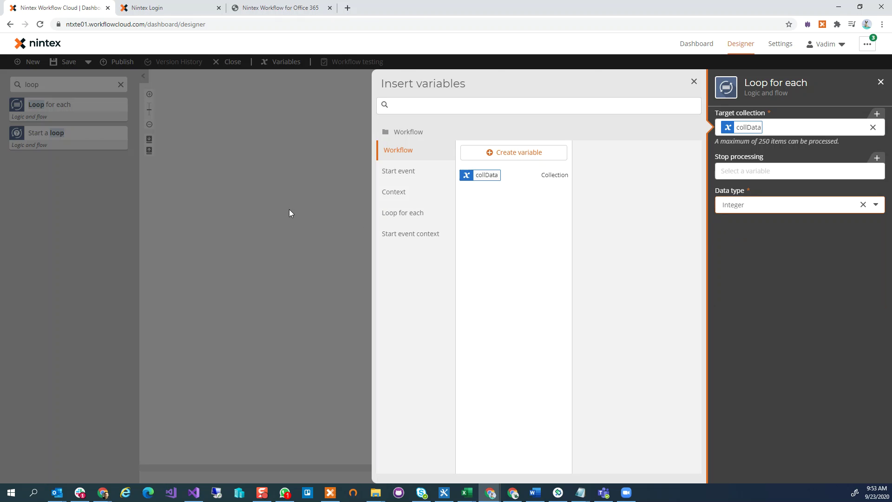
click(287, 210)
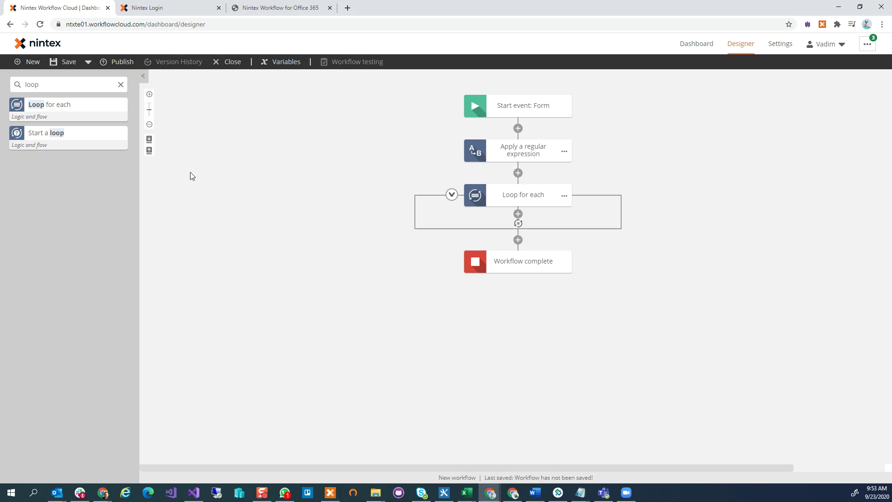
Add a Log to instance details action inside the Loop for each and open its configuration.
double_click(32, 84)
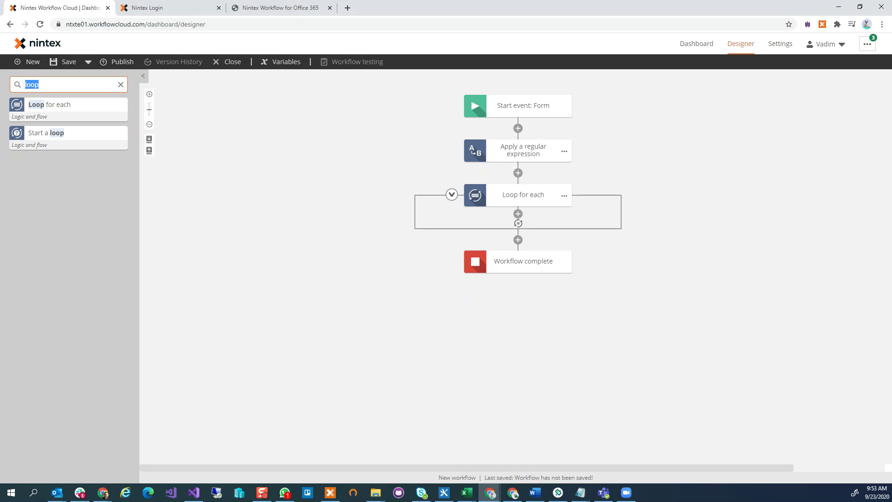
text(log)
drag(71, 117, 534, 214)
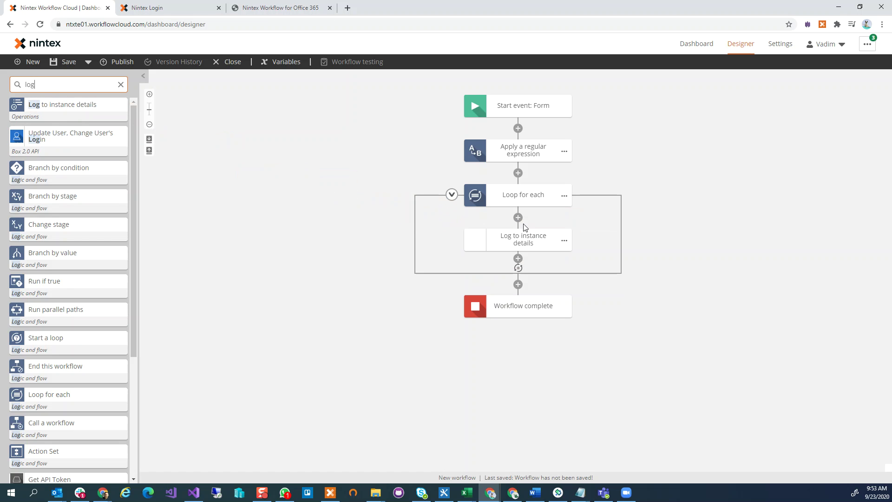
click(520, 235)
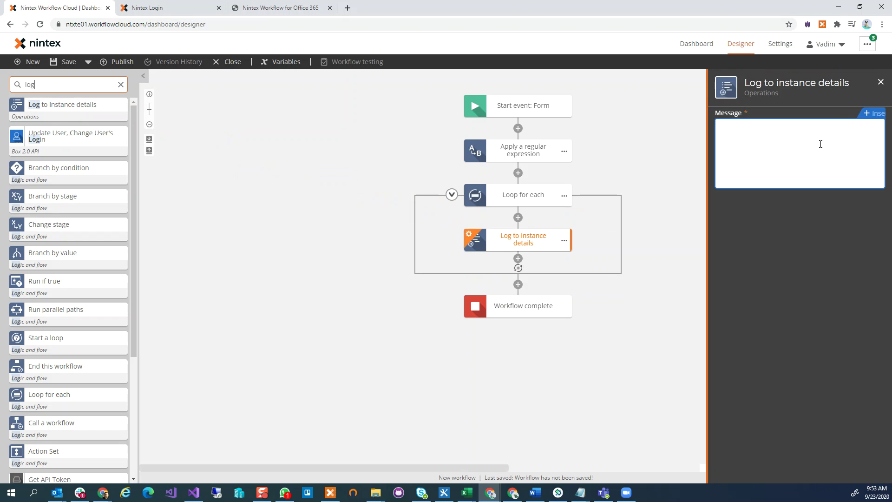
Review the Loop for each action's target collection and data type settings.
click(866, 114)
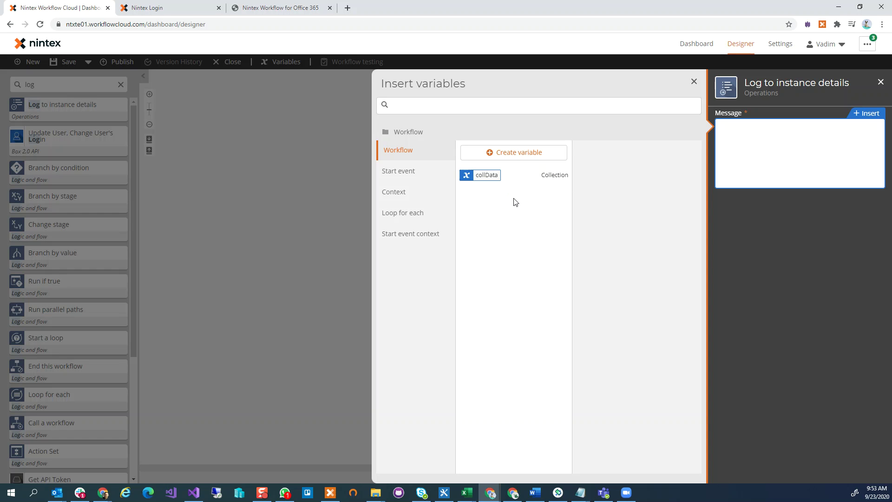
click(313, 146)
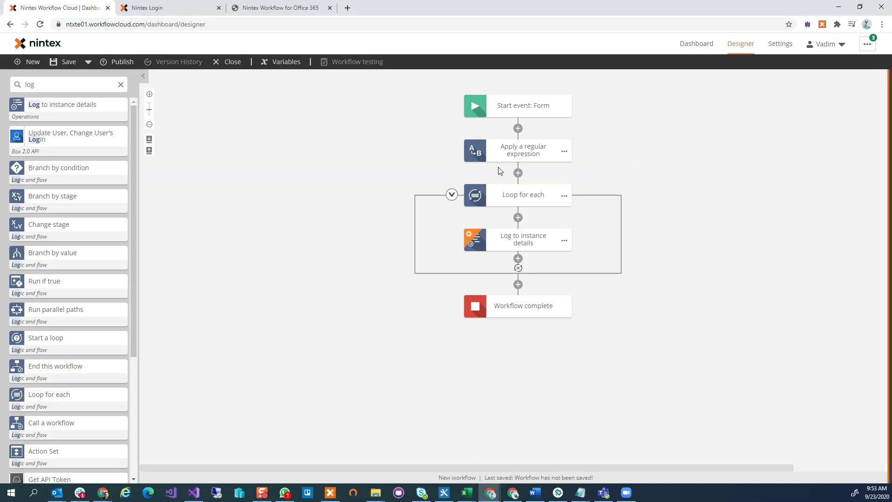
click(520, 197)
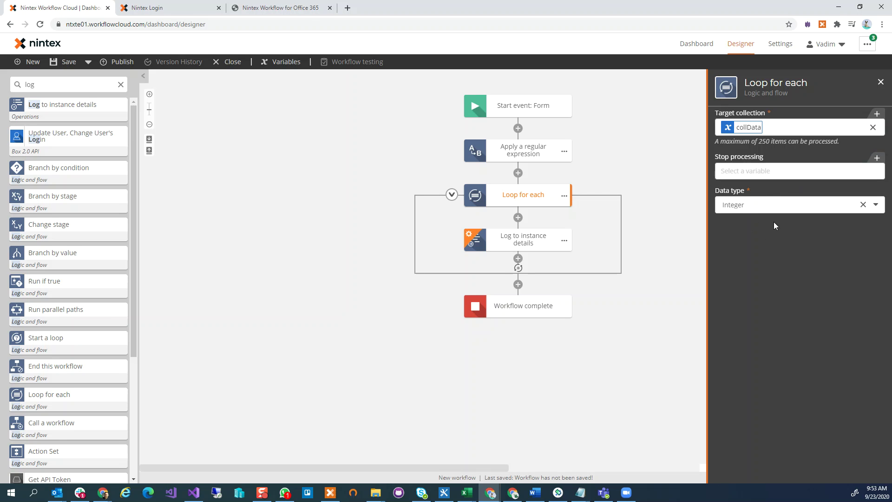
Insert the Loop for each's Current item variable as the message of the Log to instance details action.
click(511, 242)
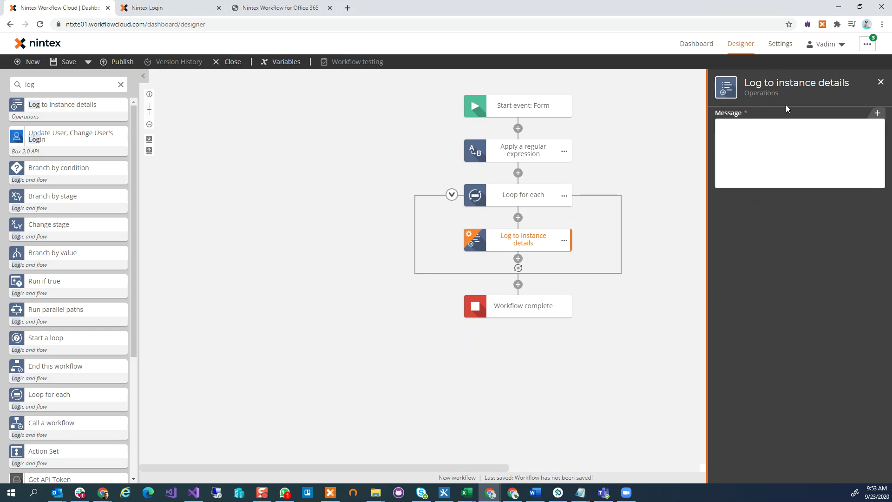
click(878, 114)
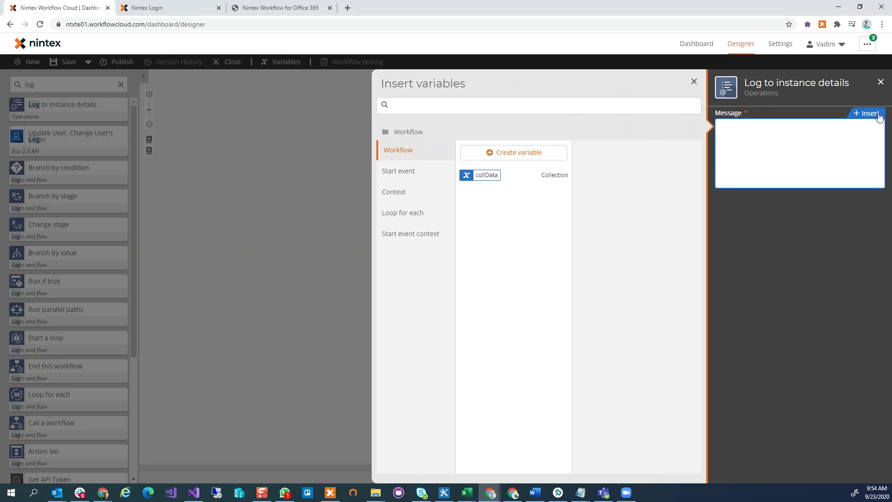
click(406, 215)
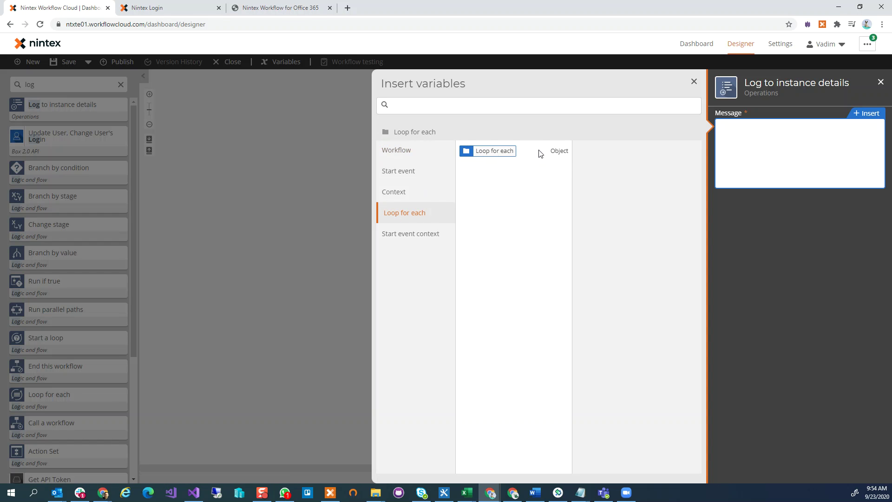
click(528, 151)
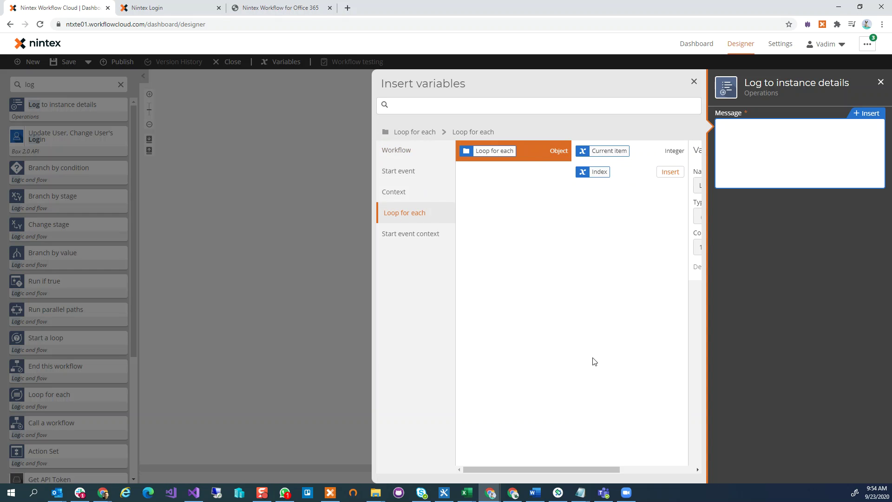
drag(594, 469, 667, 467)
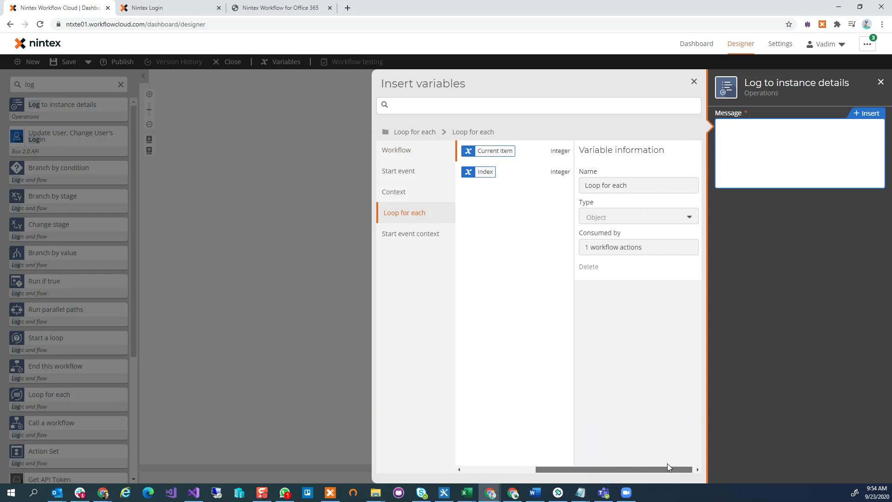
mouse_move(488, 151)
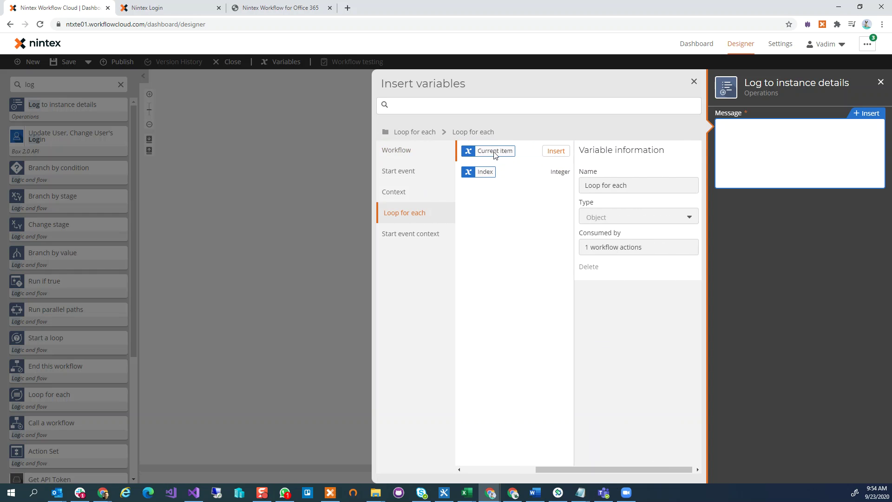
mouse_move(510, 175)
click(556, 151)
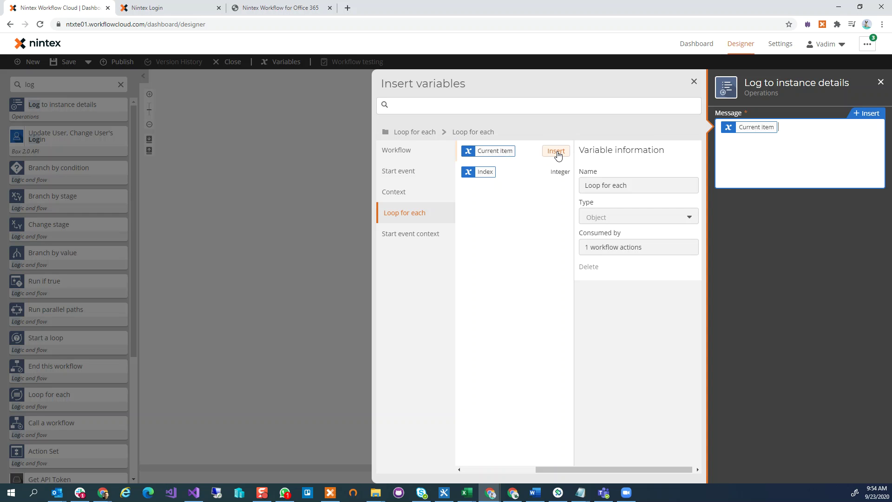
click(300, 313)
click(300, 312)
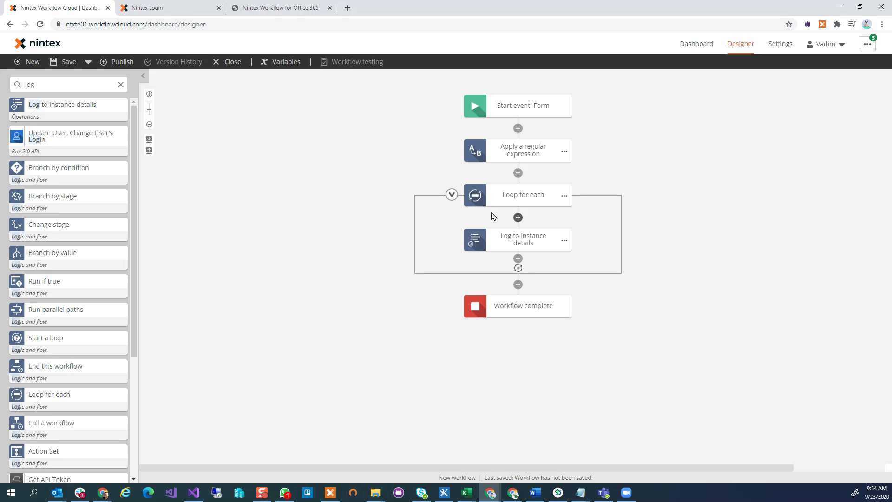
Copy the Loop for each action with its contents and paste it inside the original loop, after the log action.
click(564, 194)
click(593, 177)
click(518, 258)
click(531, 266)
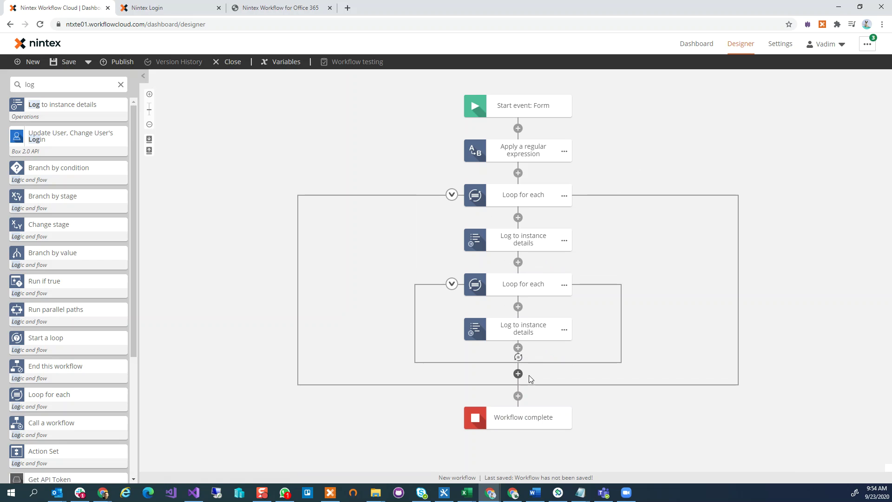
Review the outer log message and the inner Loop for each settings, and clear the message of the inner Log to instance details action.
click(519, 243)
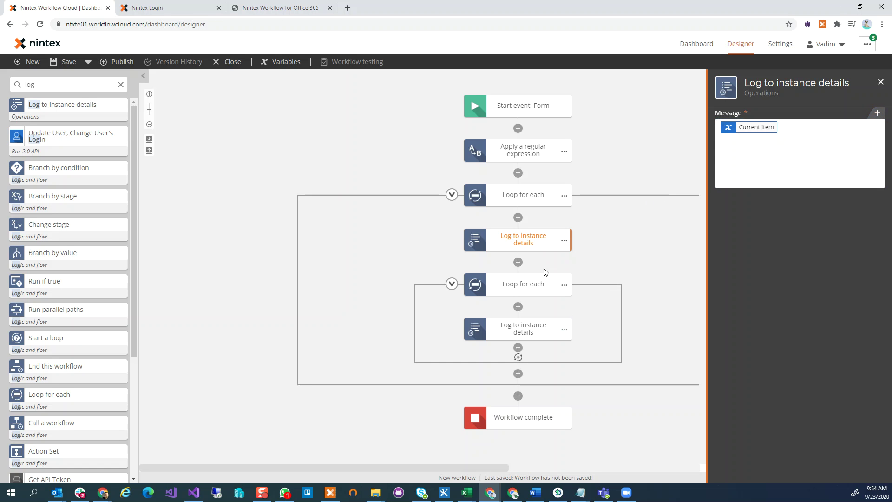
click(534, 279)
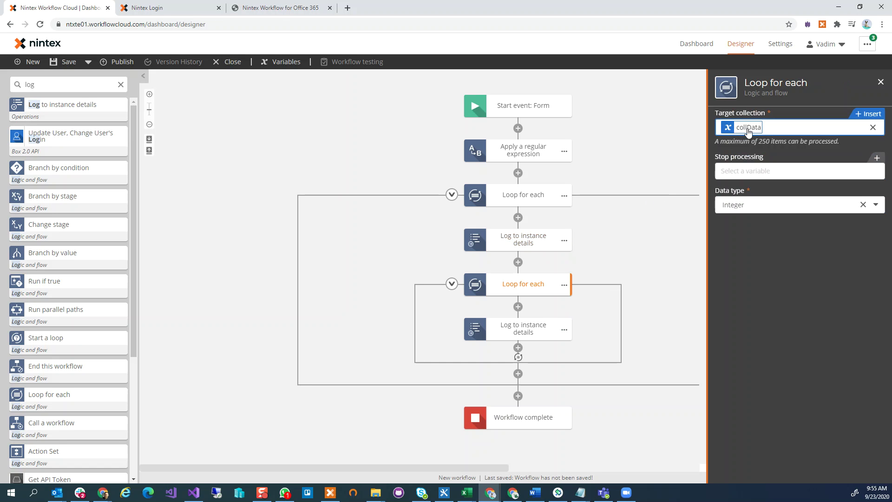
click(523, 334)
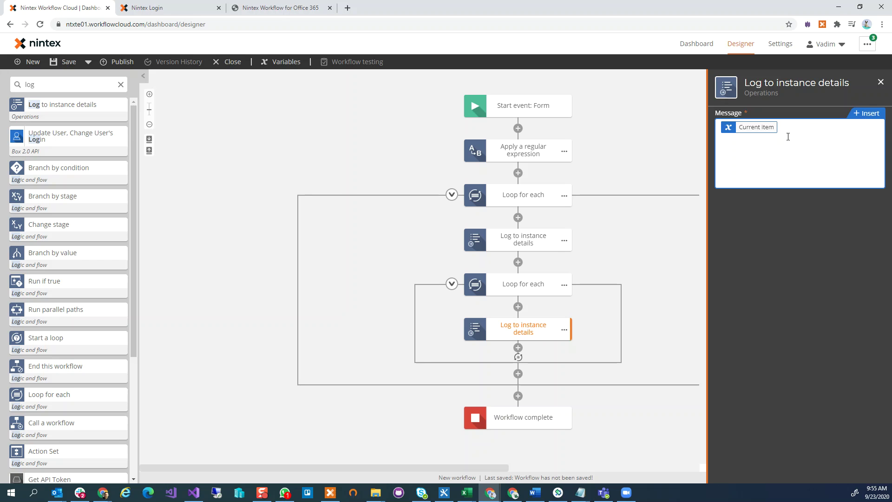
key(BackSpace)
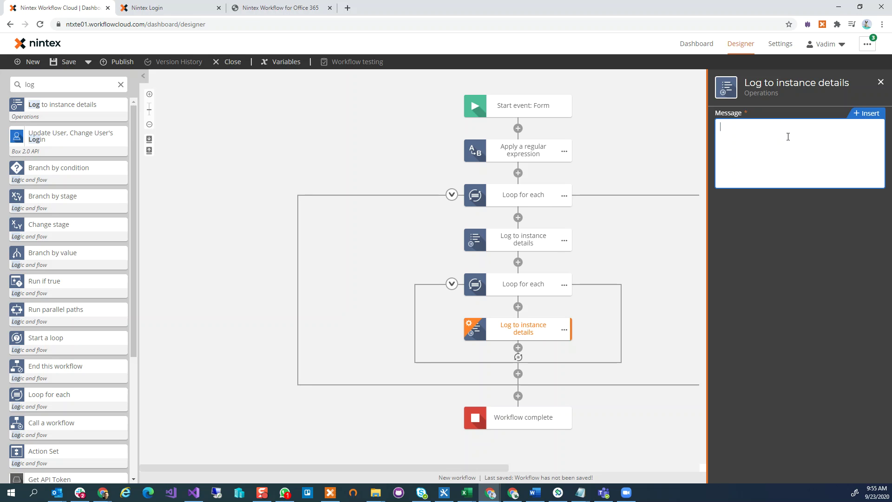
Examine the variables offered by the two Loop for each objects for the inner log message, and leave the selection without inserting any.
click(859, 116)
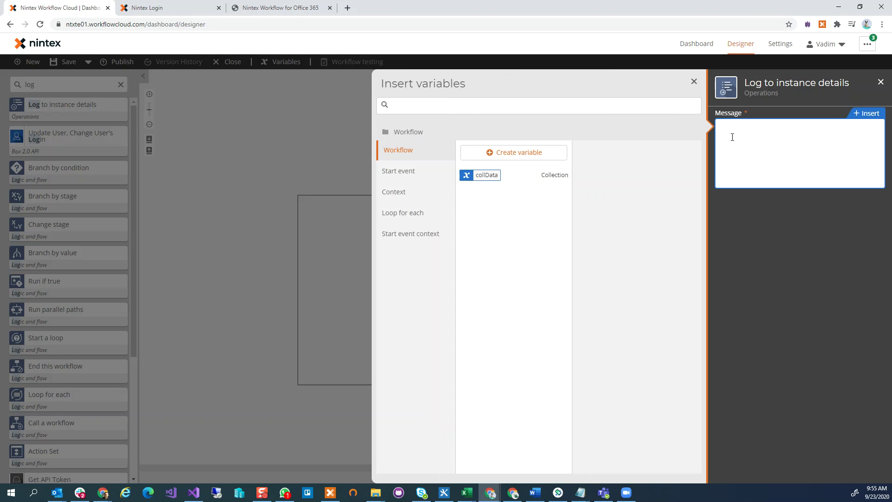
click(414, 214)
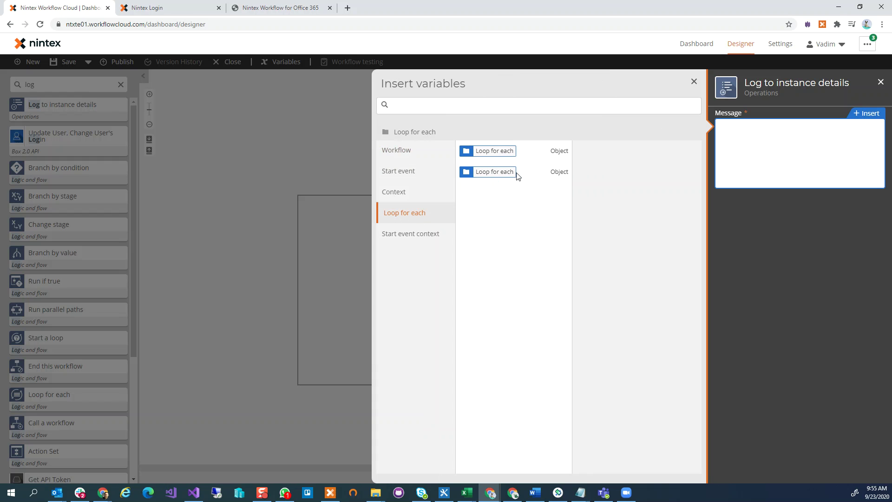
click(543, 149)
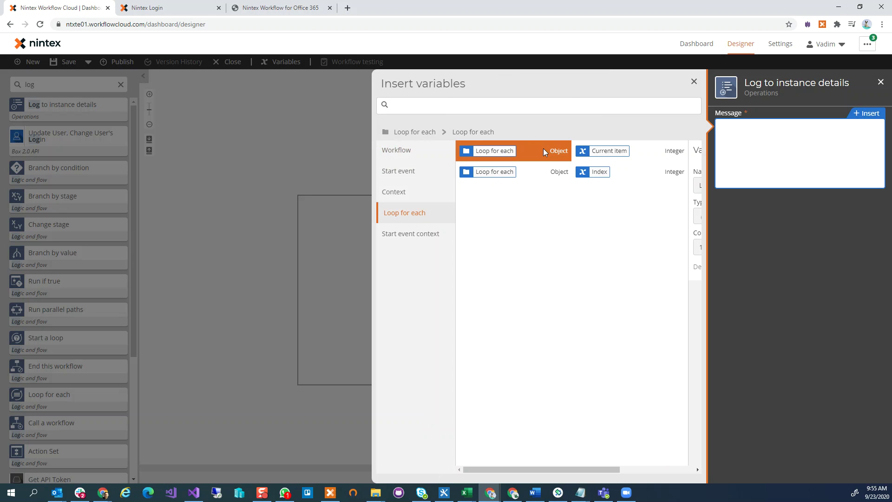
click(534, 178)
click(528, 167)
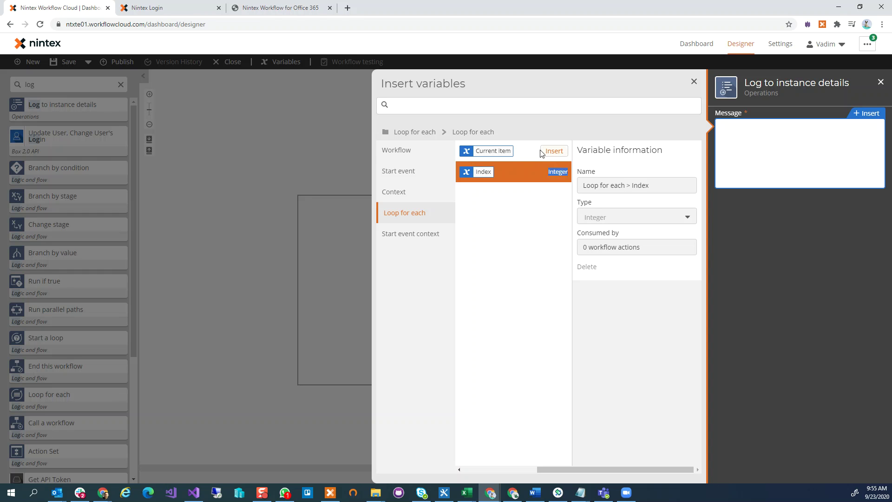
click(541, 151)
click(396, 213)
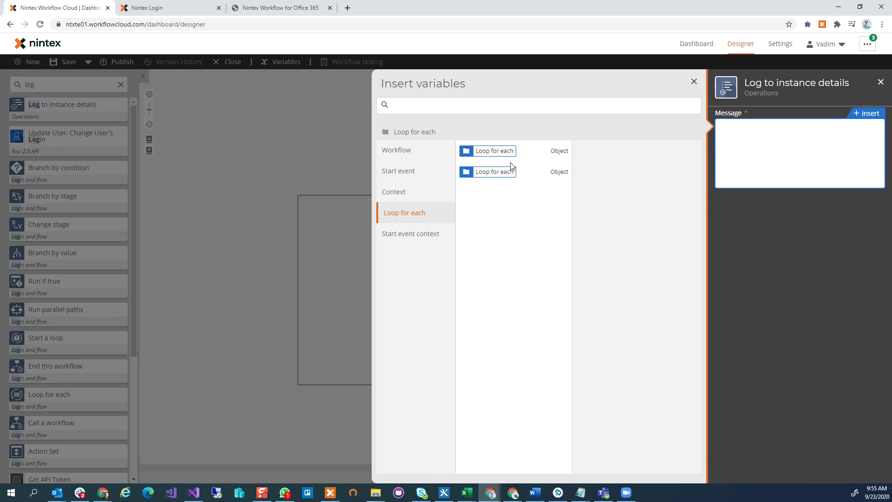
click(314, 154)
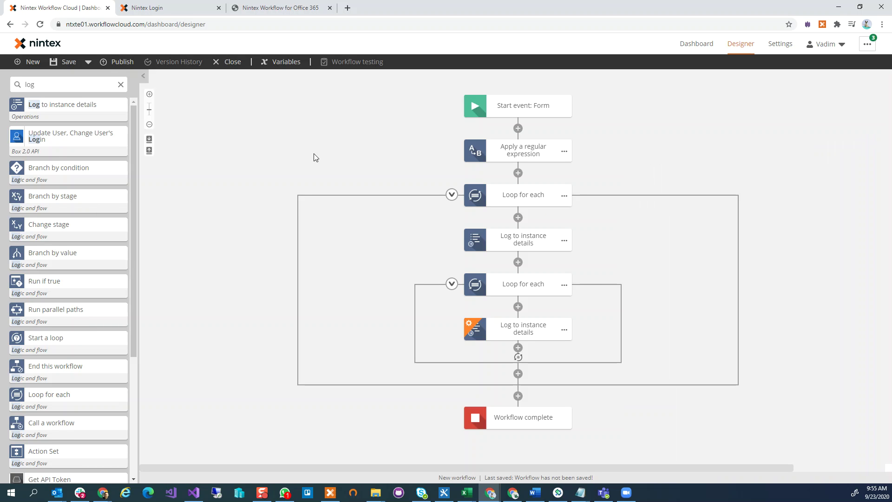
Rename the nested Loop for each action as "Inner Loop".
click(526, 282)
click(527, 282)
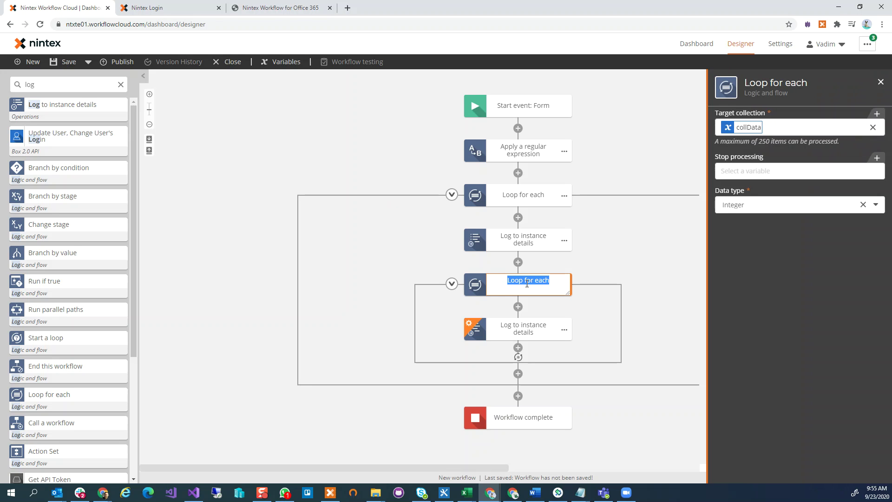
text(Inner Loop)
key(Return)
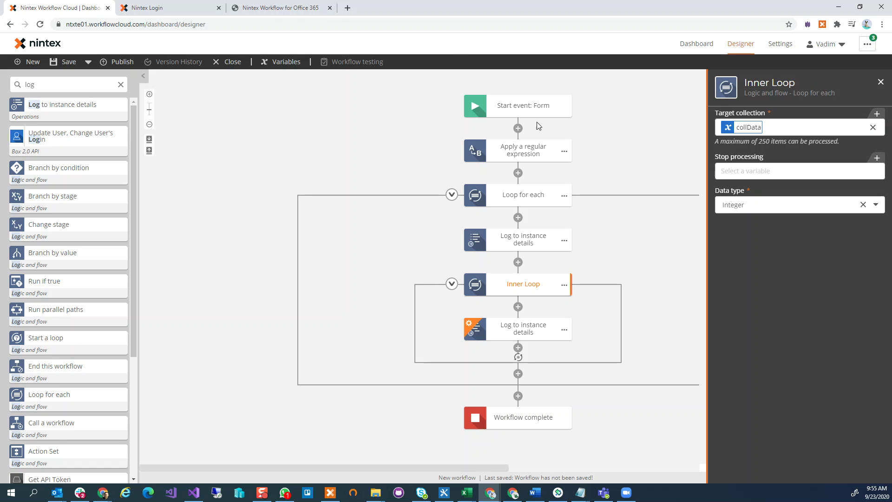
Rename the enclosing Loop for each action as "Outer Loop" and close its configuration.
click(531, 200)
click(530, 196)
text(Outer Loop)
key(Return)
click(648, 250)
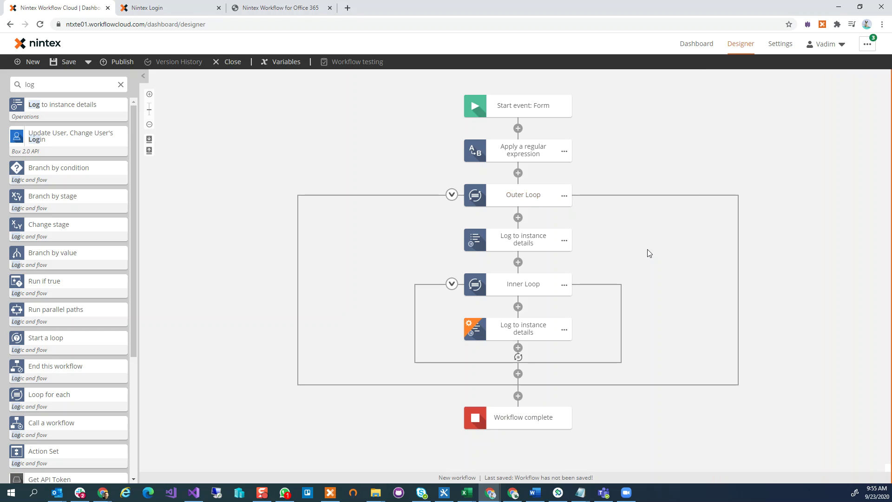
Insert the Outer Loop's Index variable into the message of the Log to instance details action inside the Inner Loop.
click(521, 333)
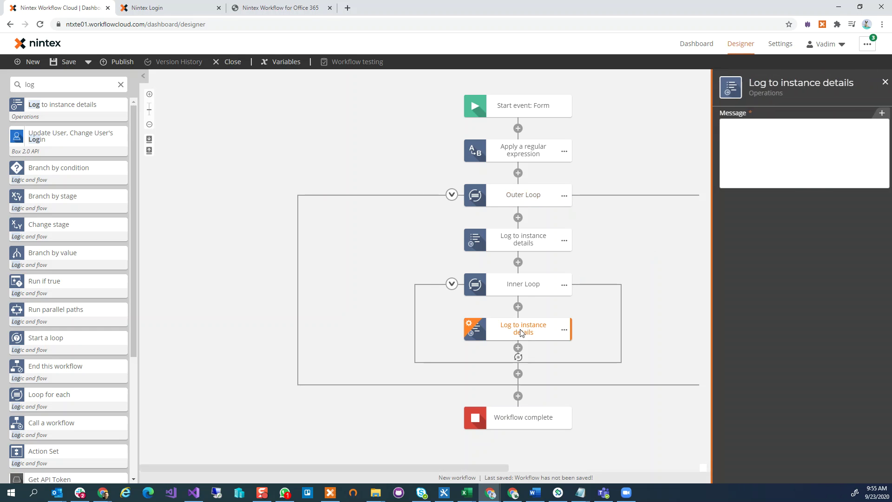
click(875, 114)
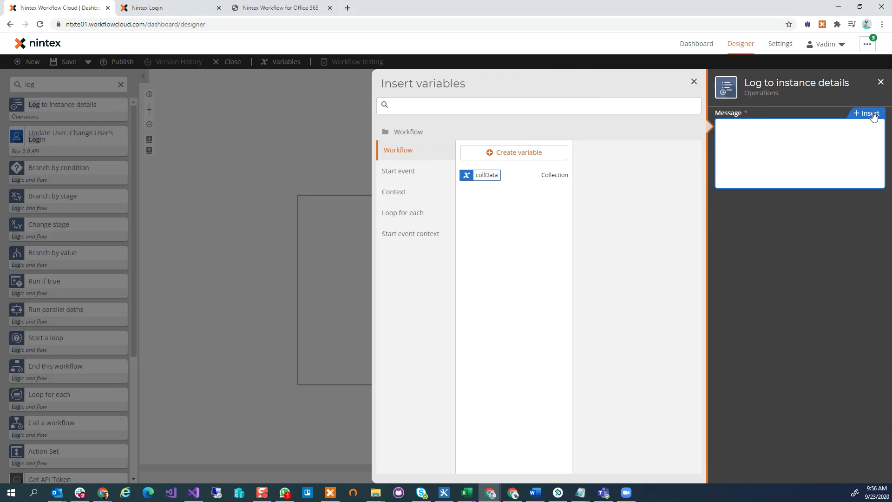
click(420, 214)
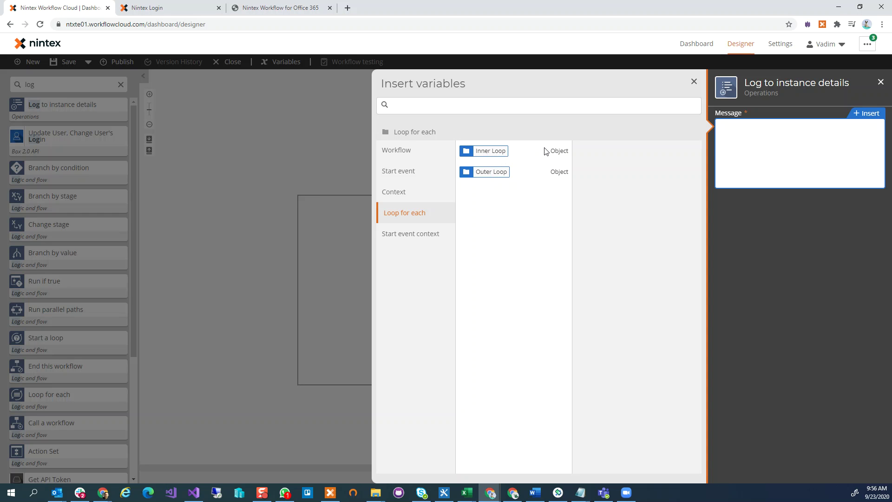
click(522, 173)
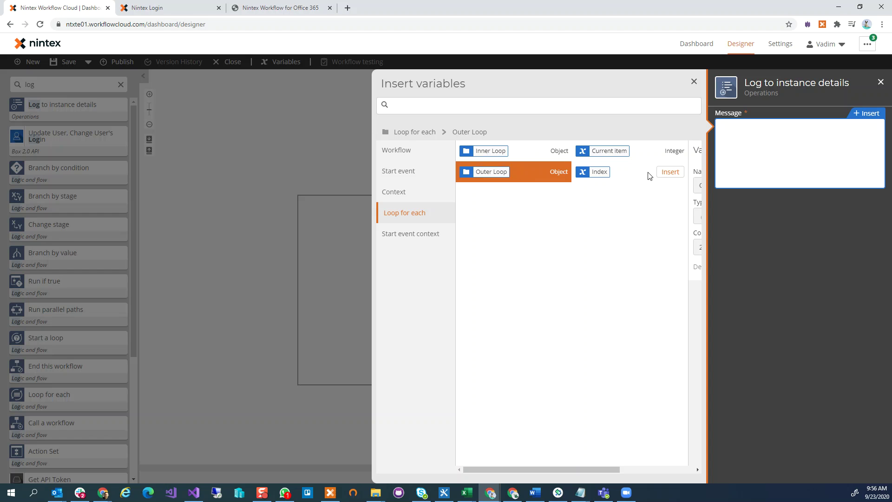
click(670, 171)
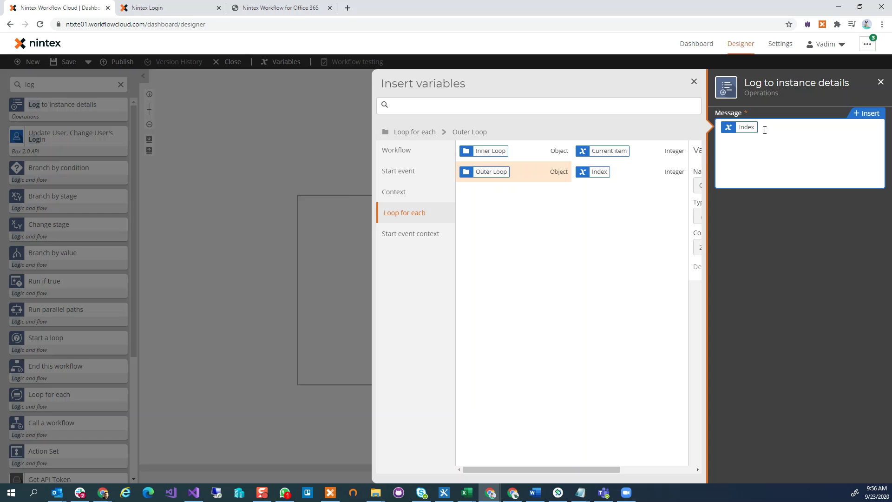
Append a separator and the Inner Loop's Current item variable after Index in the inner log message, and check the finished message.
click(521, 152)
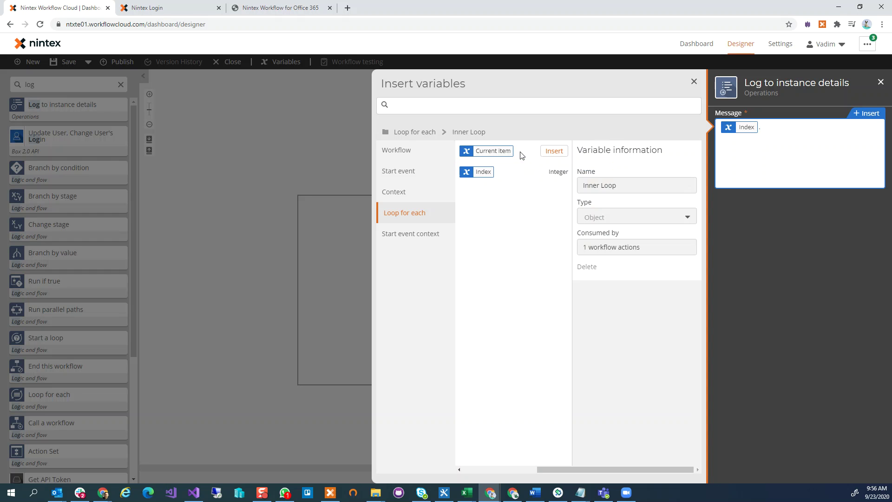
click(403, 215)
click(487, 153)
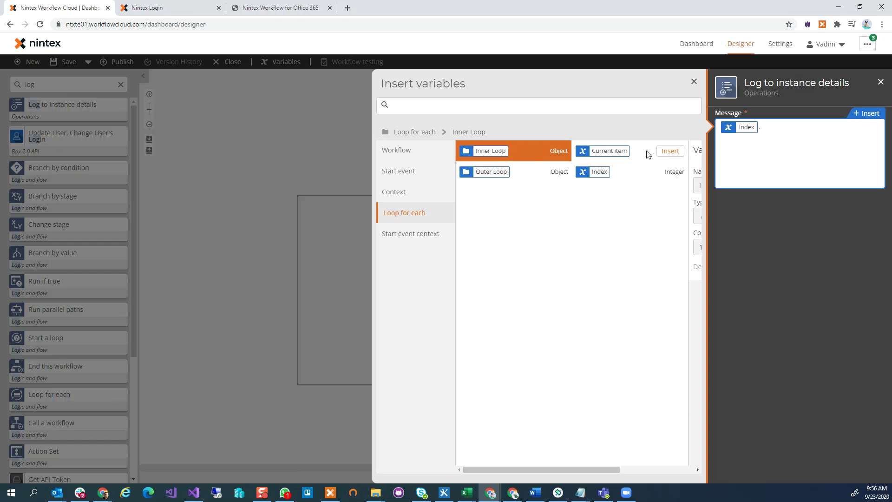
click(668, 151)
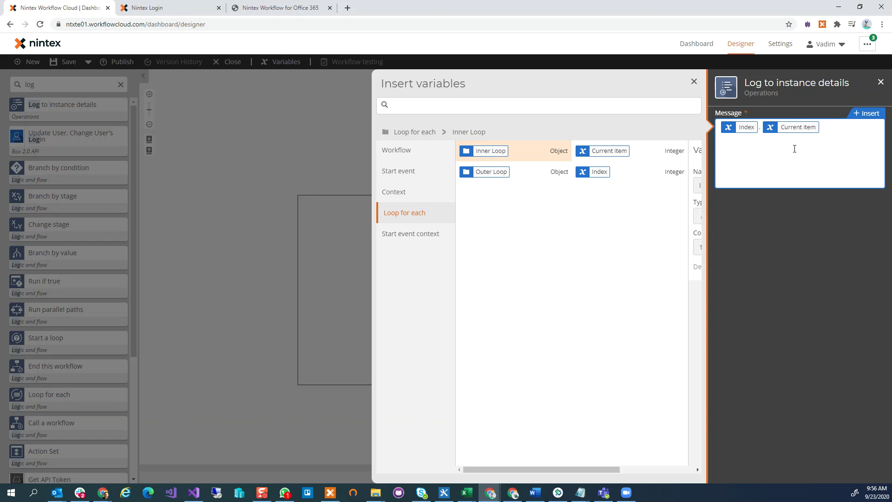
click(278, 146)
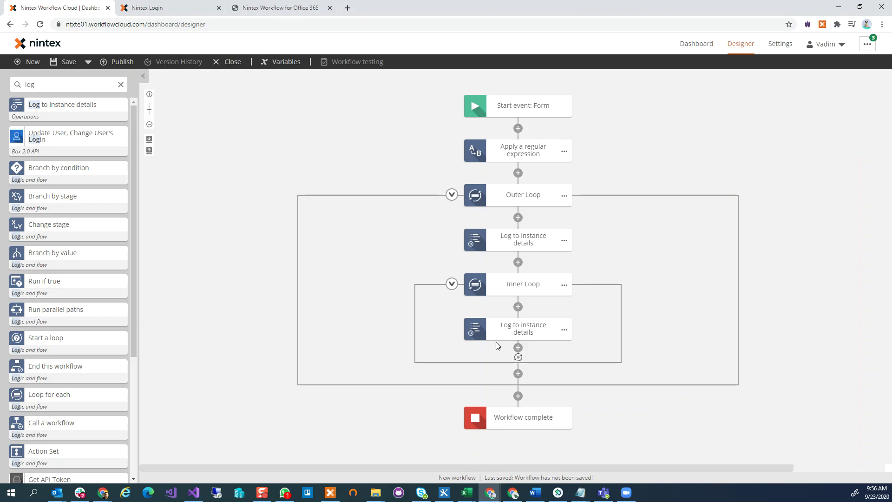
click(528, 332)
click(732, 131)
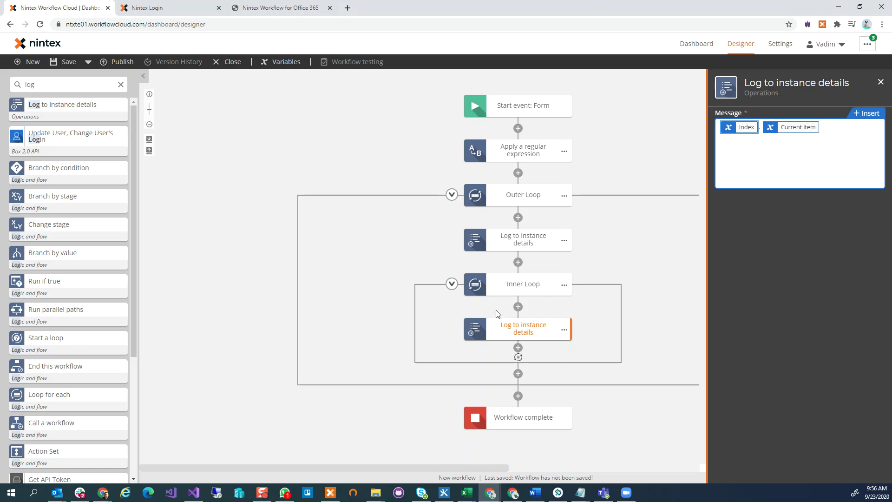
Publish the workflow under the name "Test Loop1 Workflow" with Production as its assigned use.
click(120, 63)
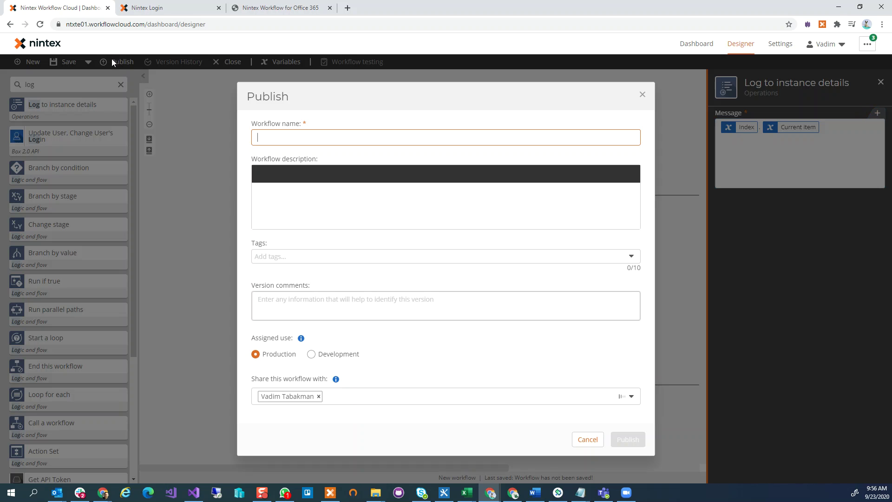
text(Test Loop1 Workflow)
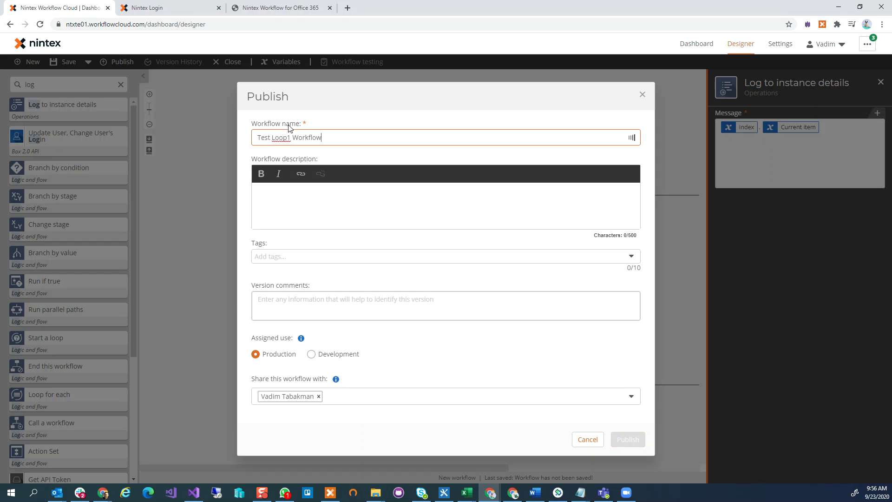
click(435, 220)
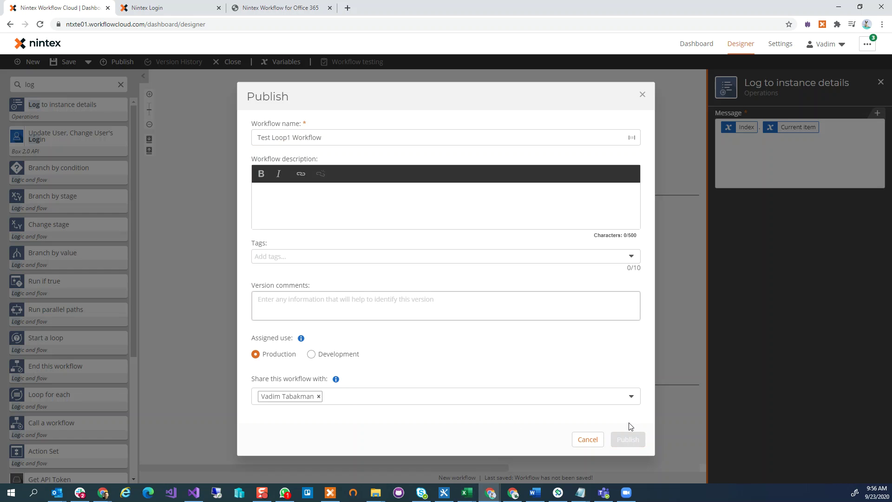
click(627, 440)
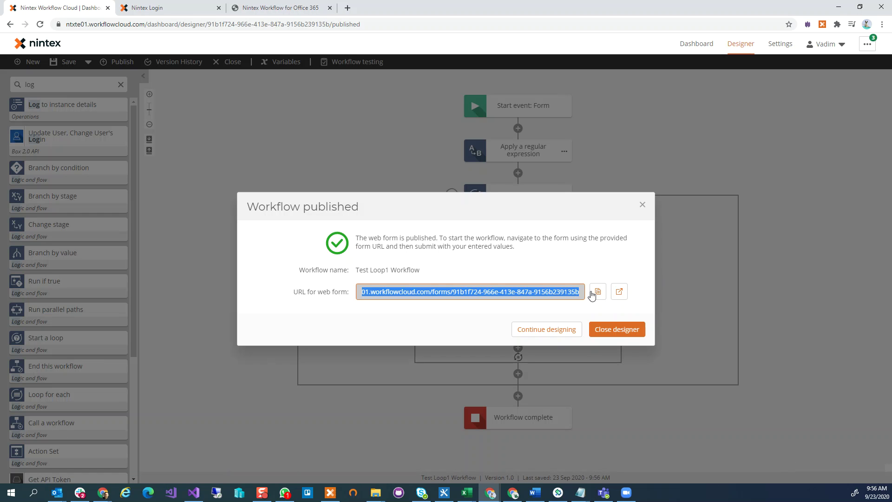
Open the published workflow's web form in a new tab, return to the designer and dismiss the publish confirmation.
click(619, 292)
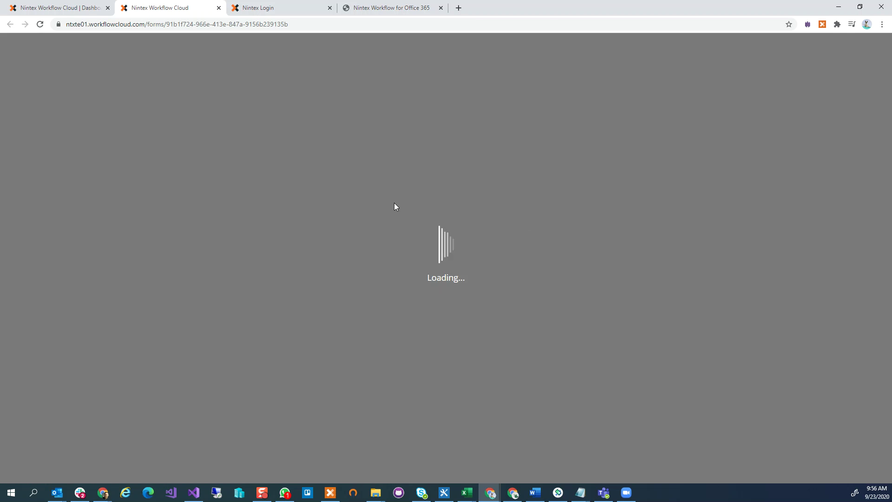
click(76, 7)
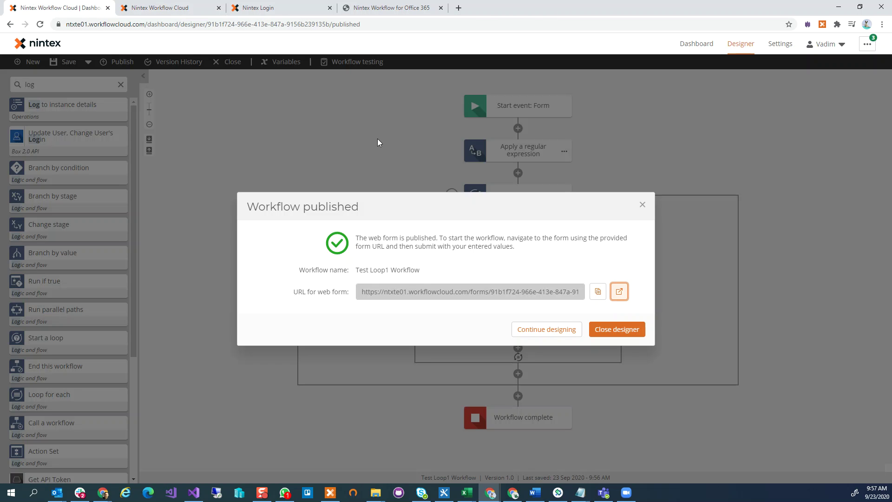
click(642, 204)
Run a workflow test by submitting its form, refresh the instance details and expand Log to instance details entry 35.
click(357, 63)
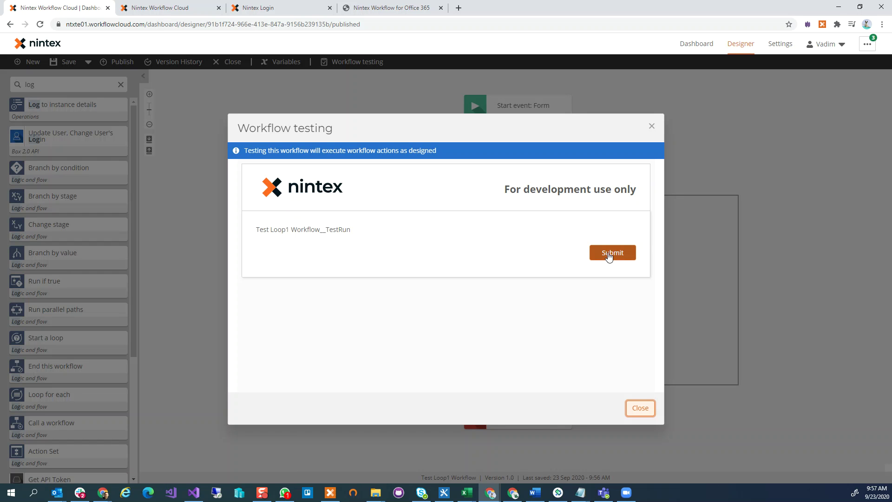
click(609, 254)
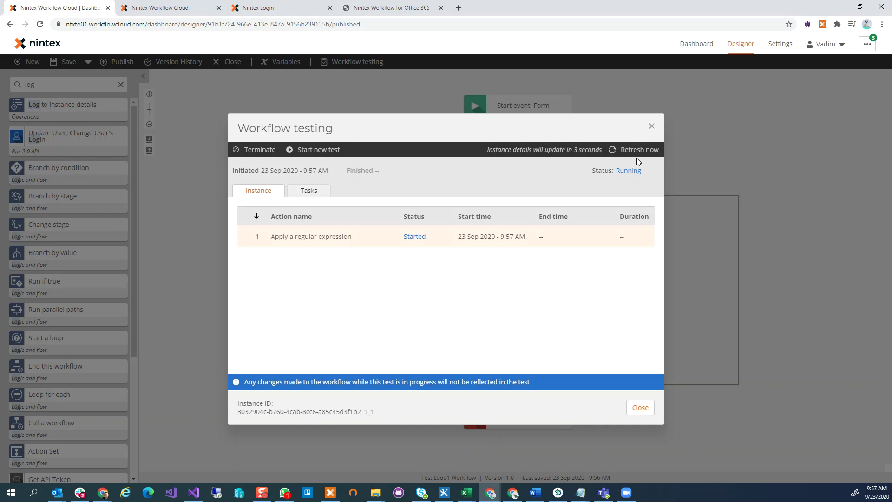
click(618, 148)
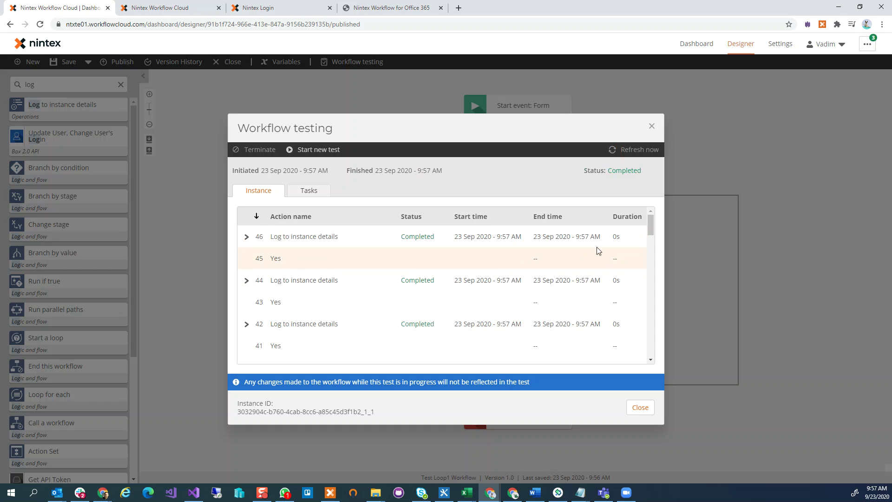
drag(649, 228, 655, 263)
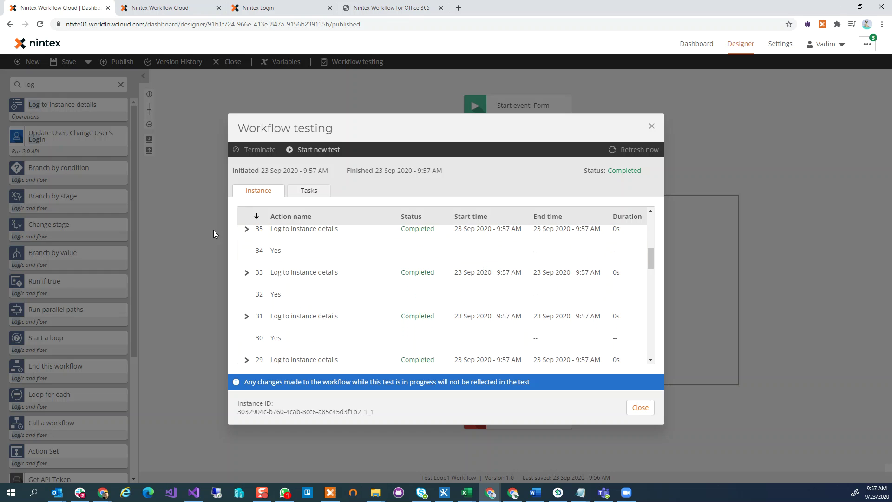
click(247, 231)
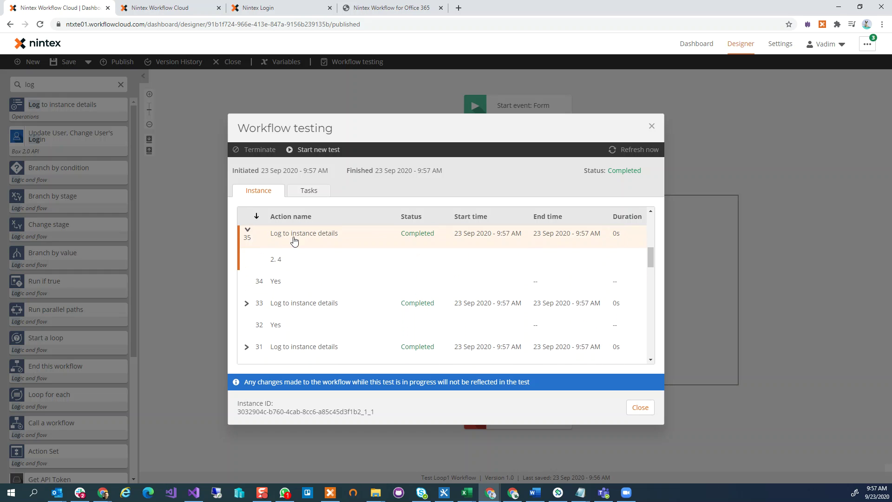
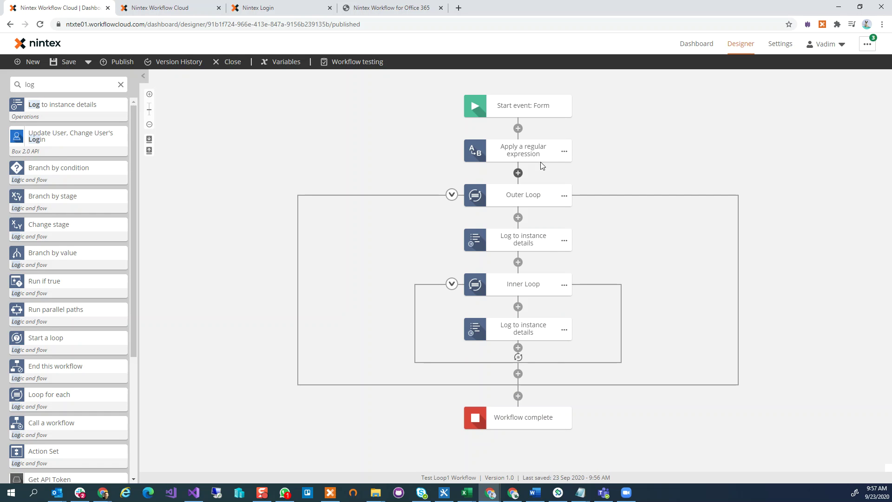
Review the Outer Loop's configuration and target collection, and check the variables defined in the workflow.
click(516, 199)
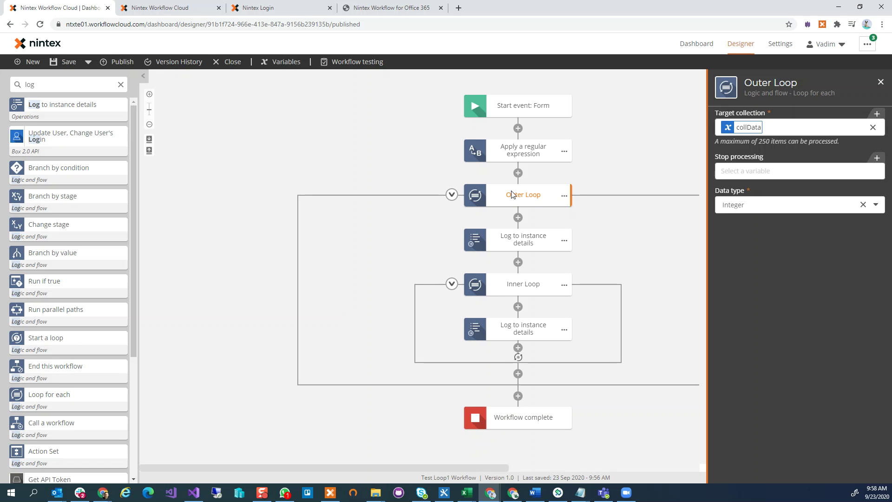
click(284, 61)
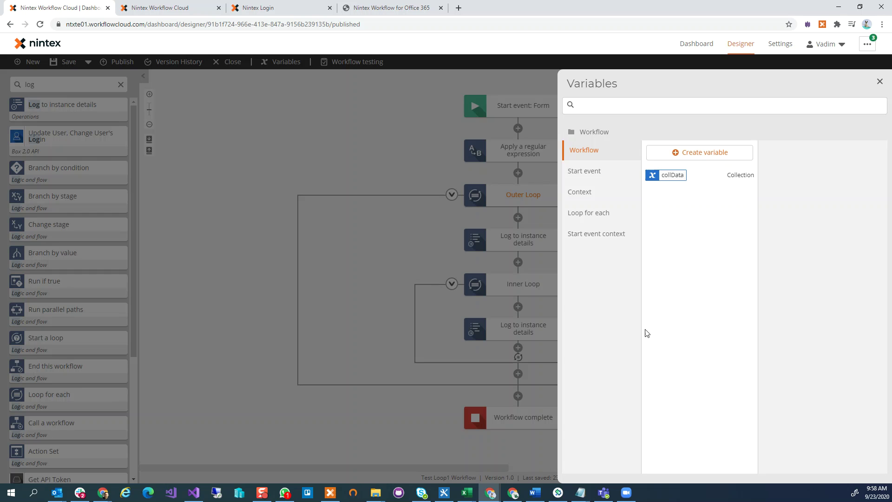
click(402, 148)
click(531, 198)
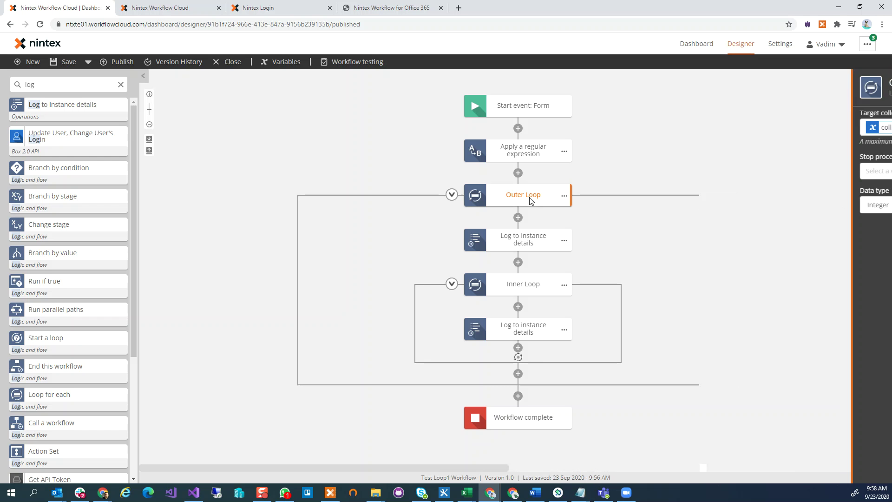
click(750, 128)
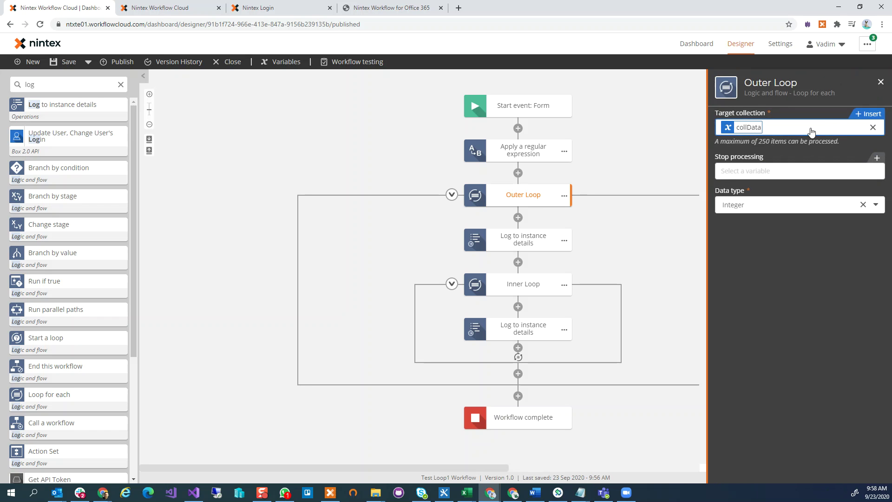
click(754, 127)
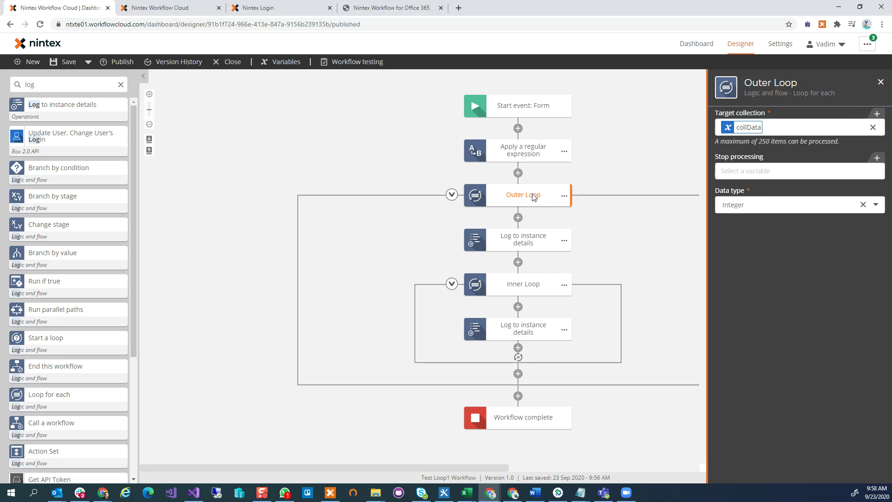
Inspect which Loop for each variables can be inserted in the outer loop's log message, and close its configuration without inserting any.
click(536, 244)
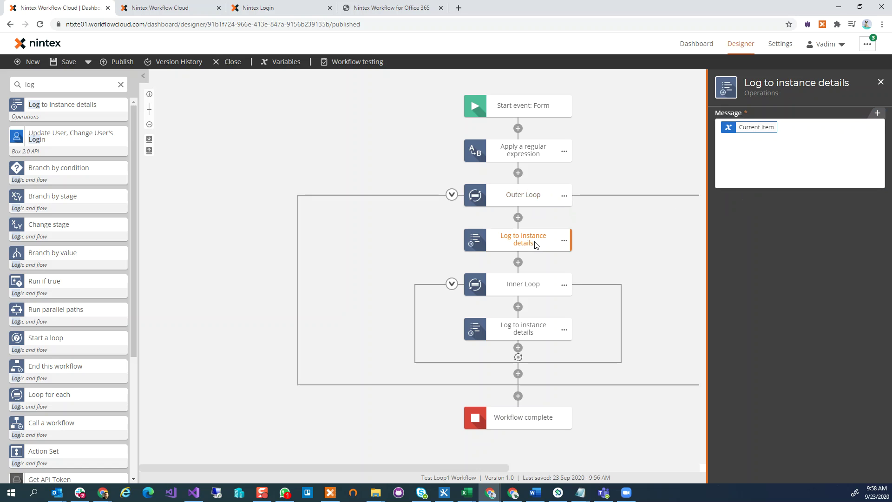
click(866, 112)
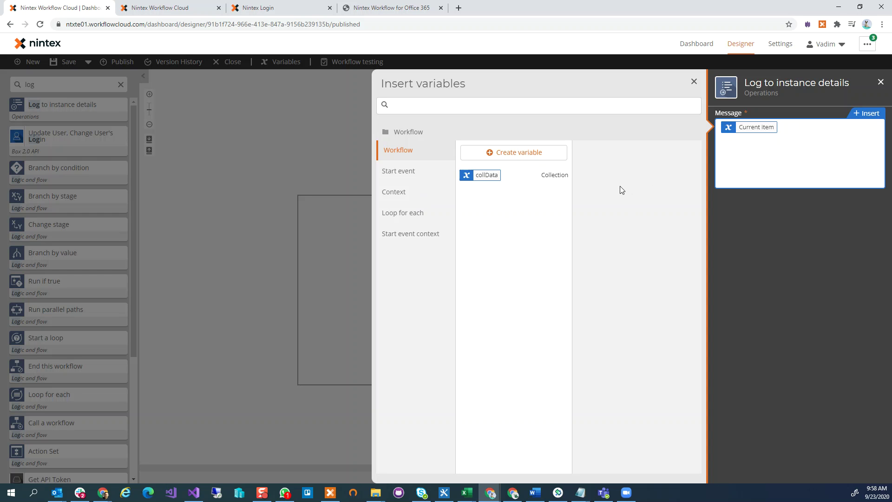
click(403, 213)
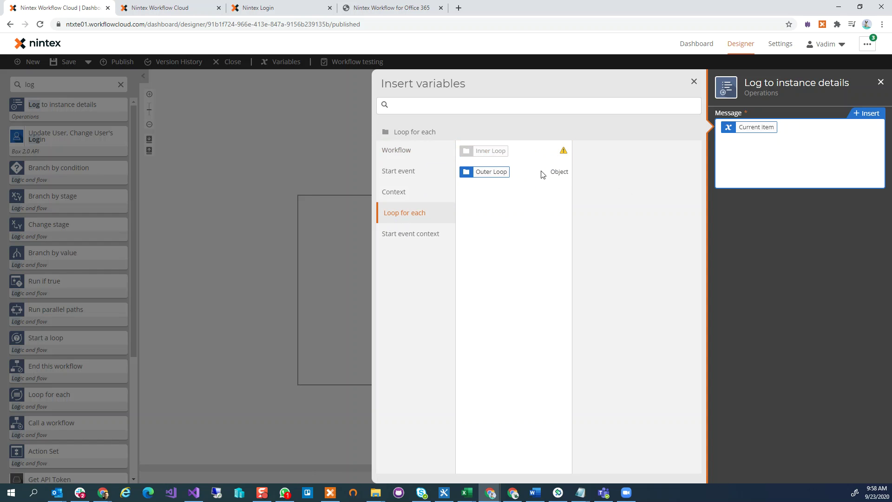
click(694, 82)
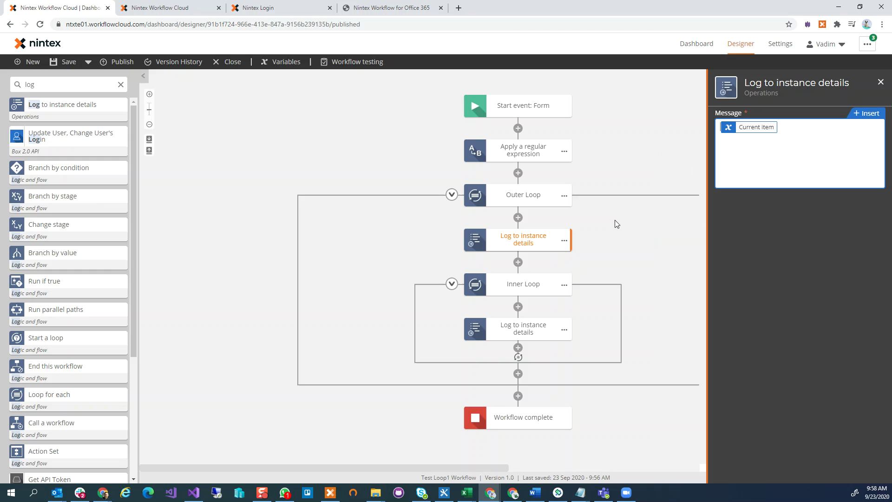
click(371, 123)
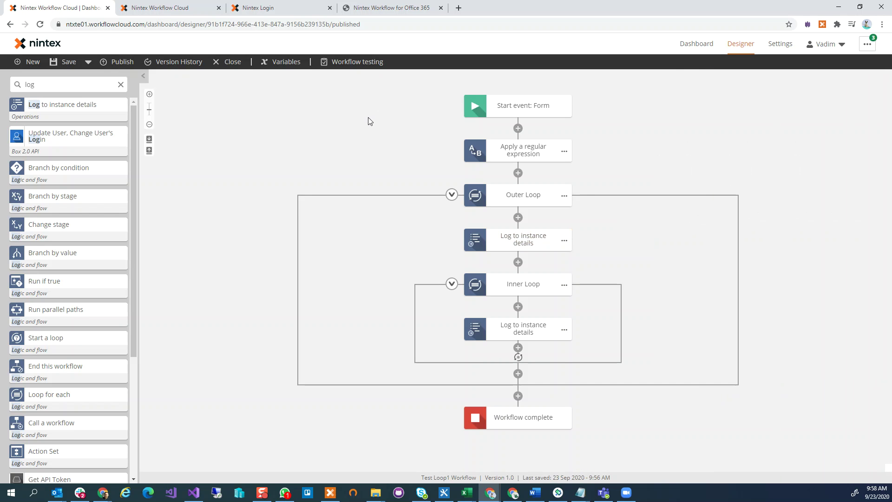